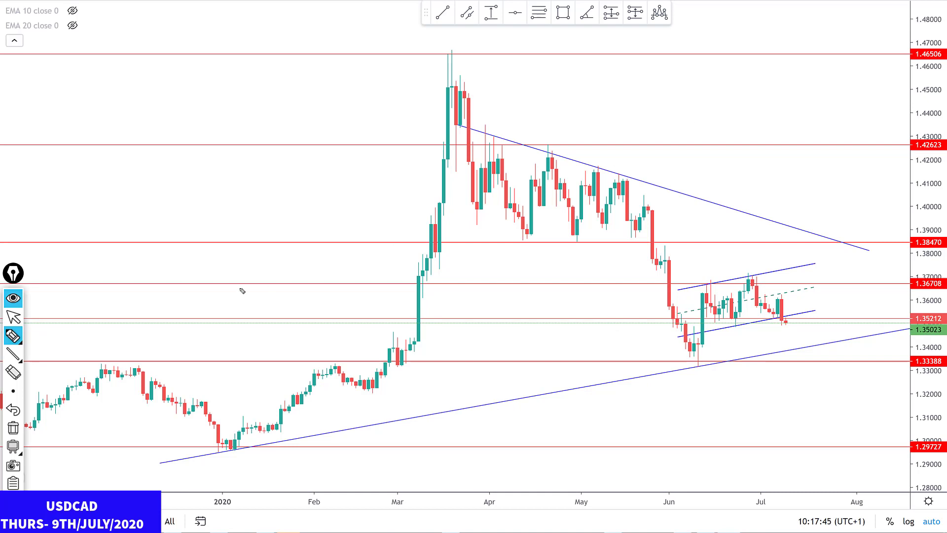
Step: Zoom the USDCAD daily chart out and pan it to reveal empty months through November
click(14, 318)
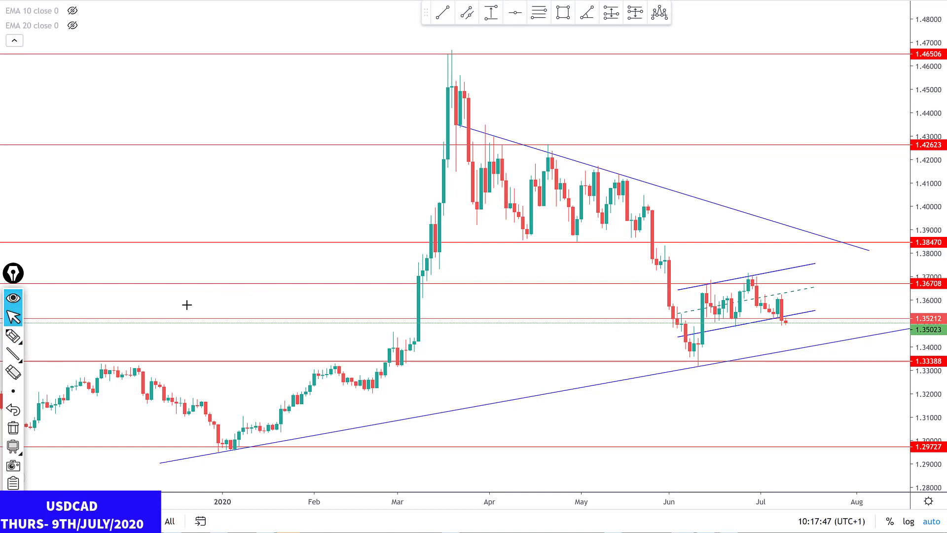
scroll(308, 290, down, 5)
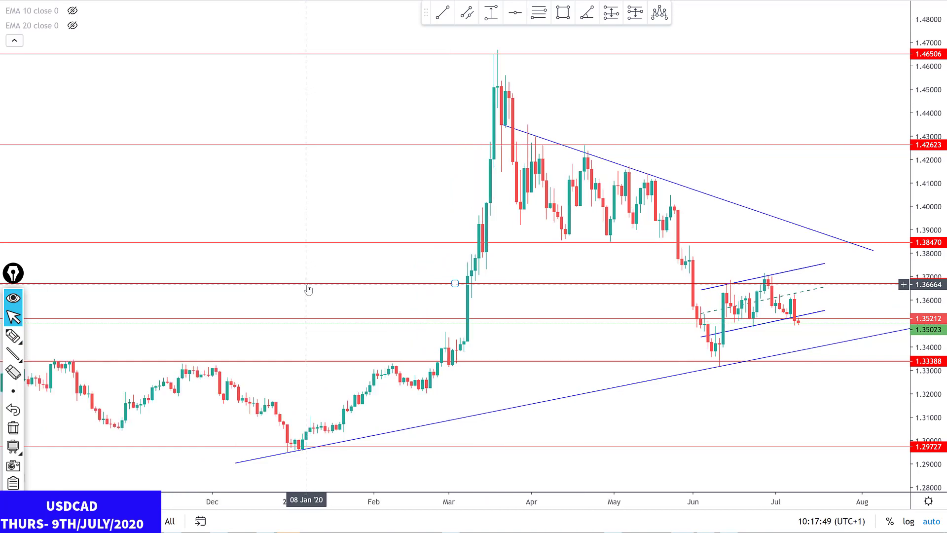
drag(325, 203, 209, 205)
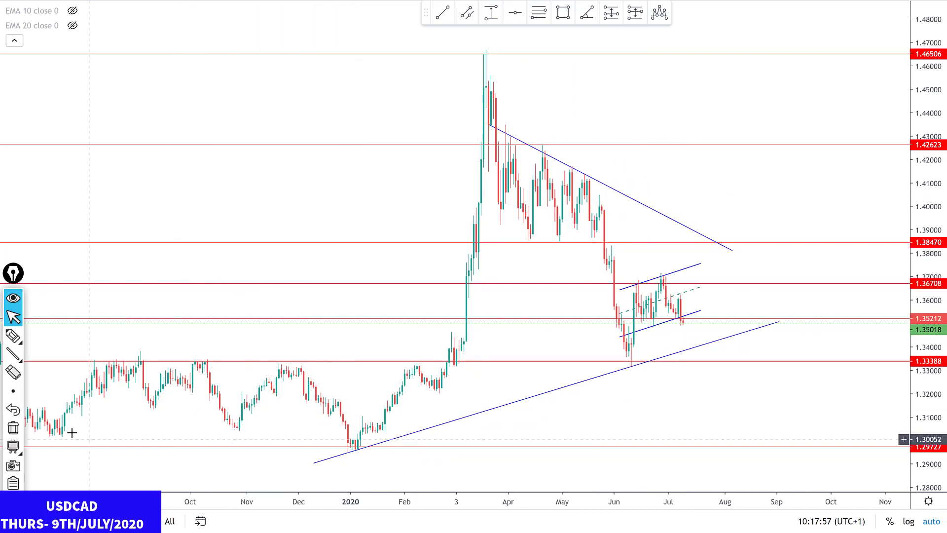
click(17, 356)
mouse_move(490, 126)
mouse_down()
mouse_move(744, 249)
mouse_move(769, 270)
mouse_up()
mouse_move(325, 457)
mouse_down()
mouse_move(706, 333)
mouse_move(795, 318)
mouse_up()
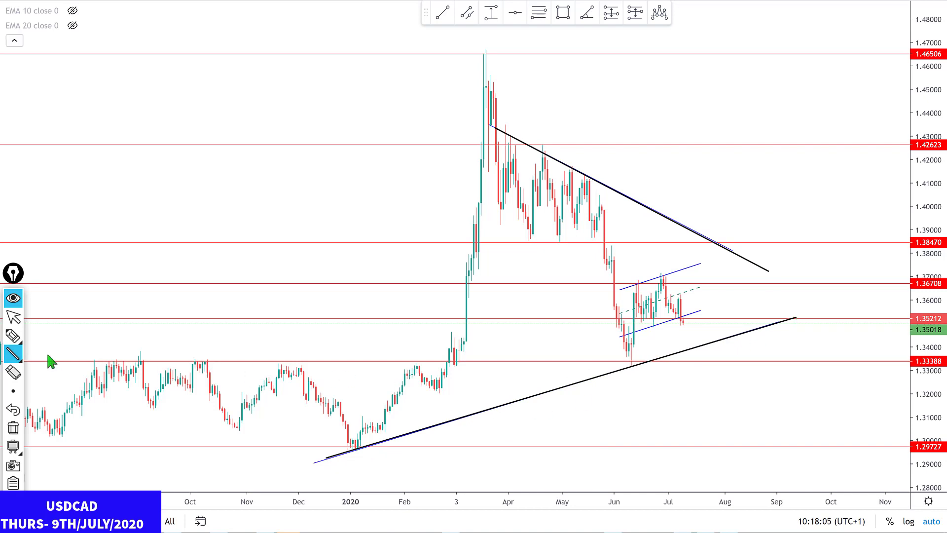
click(20, 343)
click(13, 336)
mouse_move(716, 282)
mouse_down()
mouse_move(780, 158)
mouse_move(789, 398)
mouse_up()
click(13, 427)
click(13, 317)
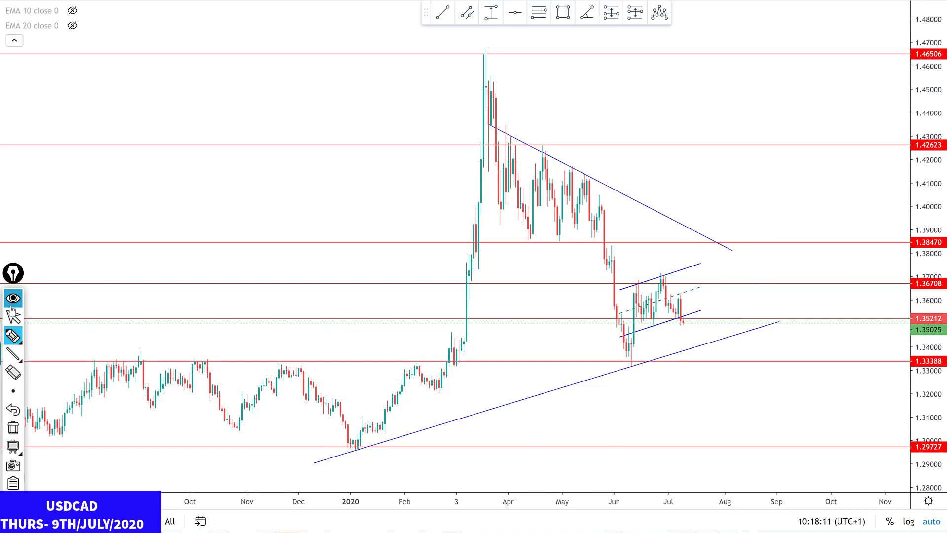
Step: Zoom in on the daily candles and pan to show earlier price action
scroll(239, 268, up, 3)
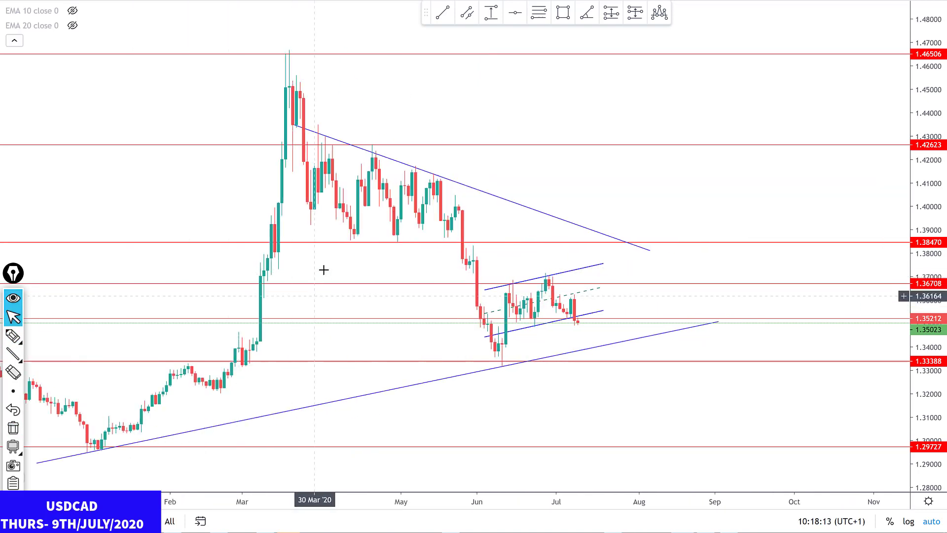
scroll(459, 279, up, 5)
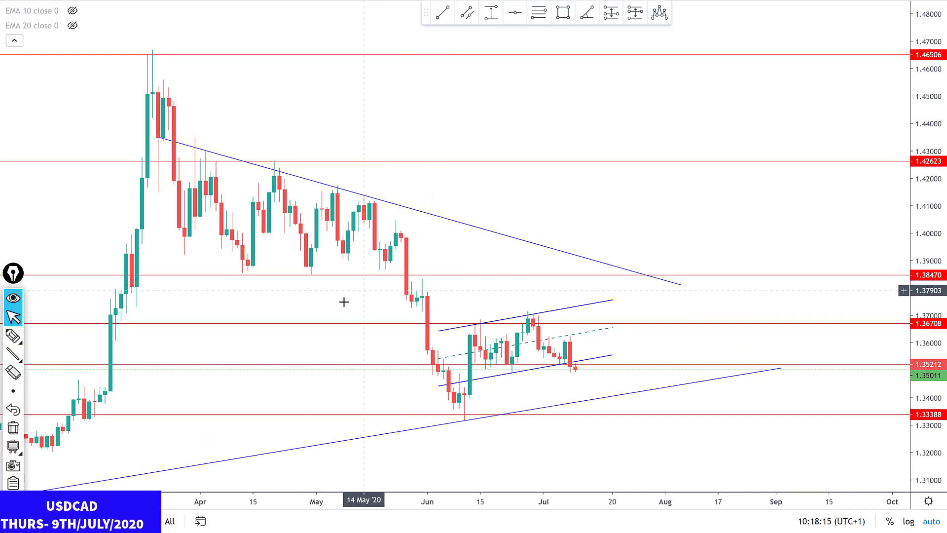
drag(349, 293, 463, 293)
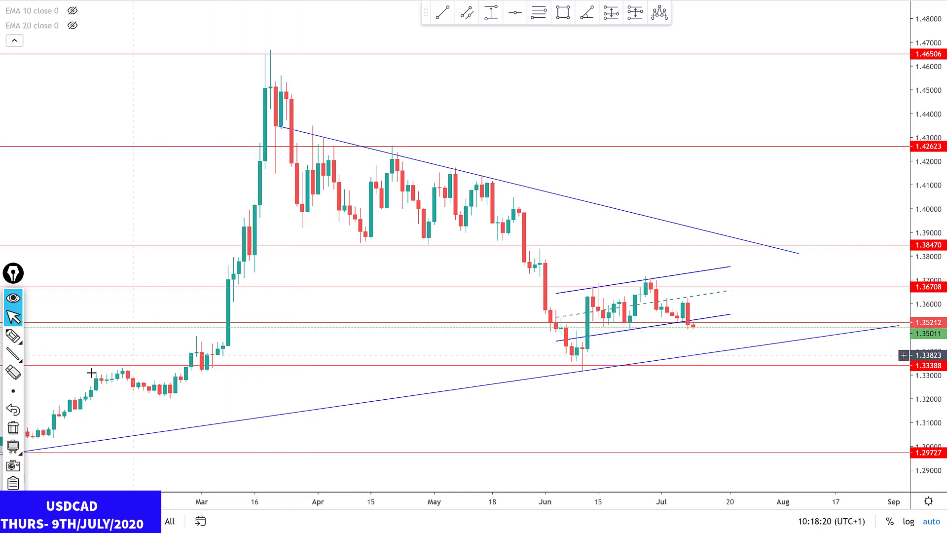
Step: Draw a test brush stroke hooking down from the channel line, then delete it
click(12, 336)
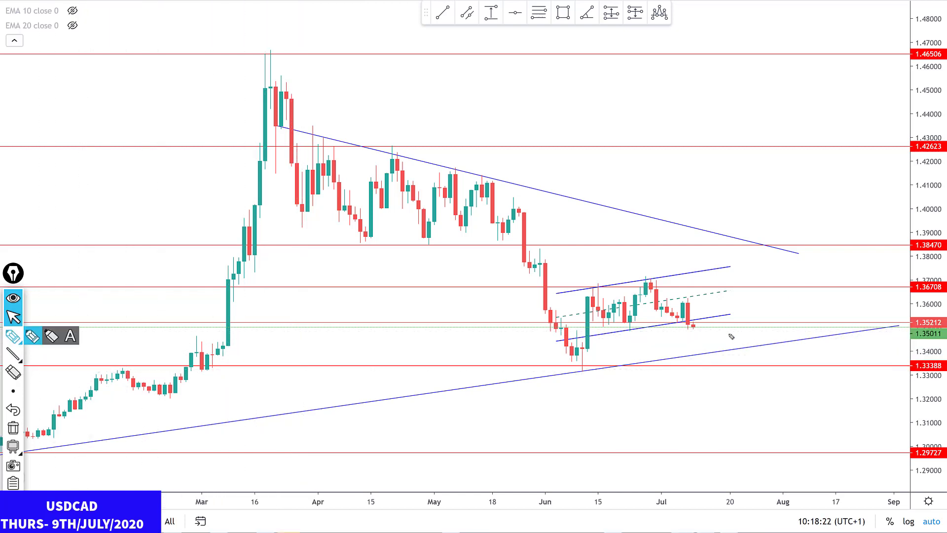
drag(688, 321, 702, 336)
click(14, 428)
Step: Zoom further onto the April–May candles and select the highlighter
scroll(322, 391, up, 3)
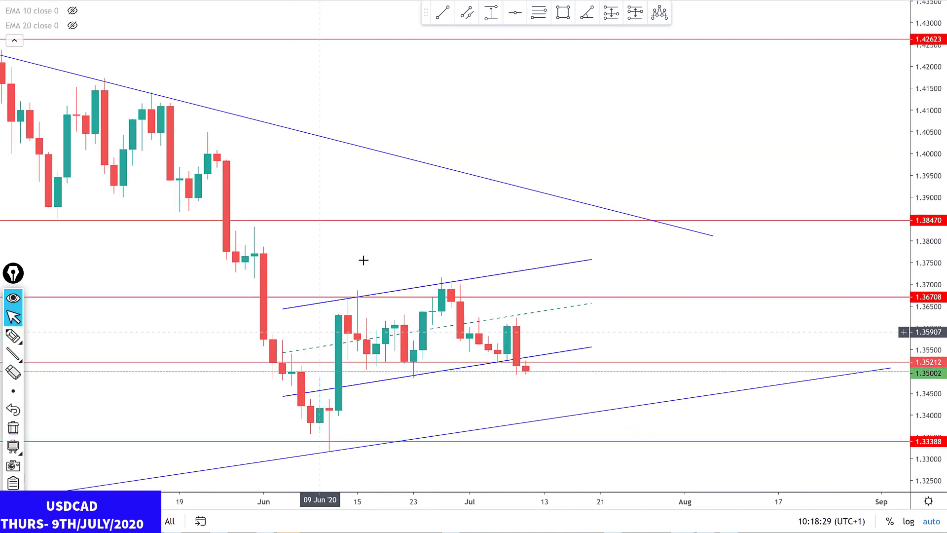
drag(433, 257, 632, 260)
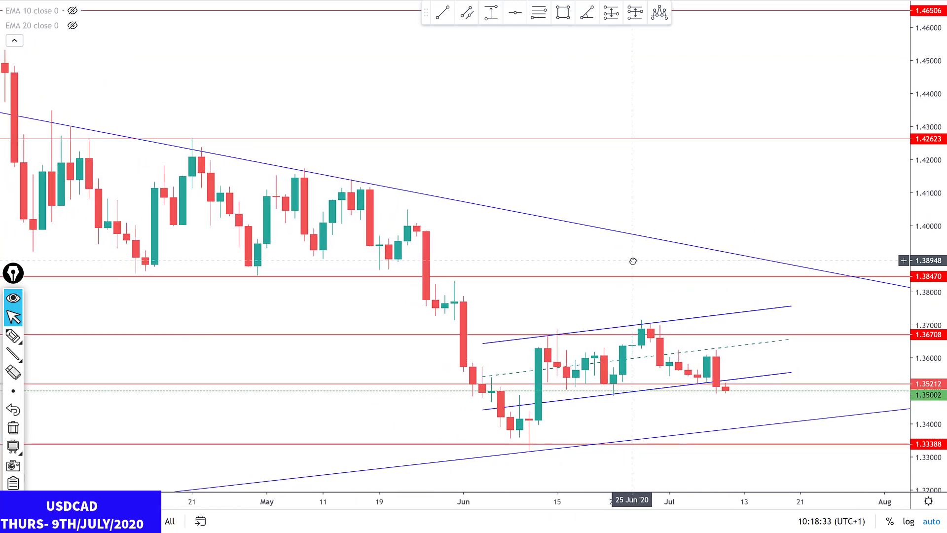
mouse_move(12, 353)
click(12, 336)
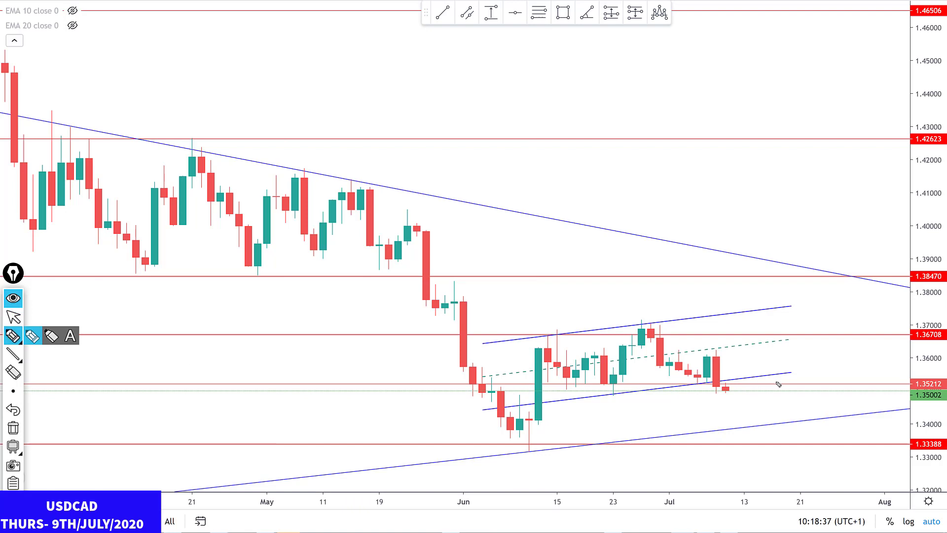
drag(540, 337, 580, 335)
drag(638, 323, 675, 322)
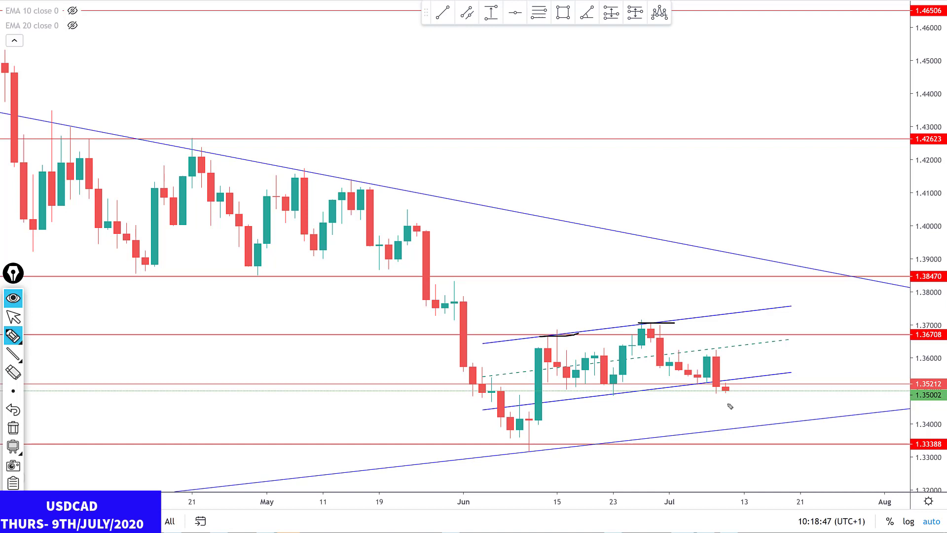
drag(720, 391, 734, 391)
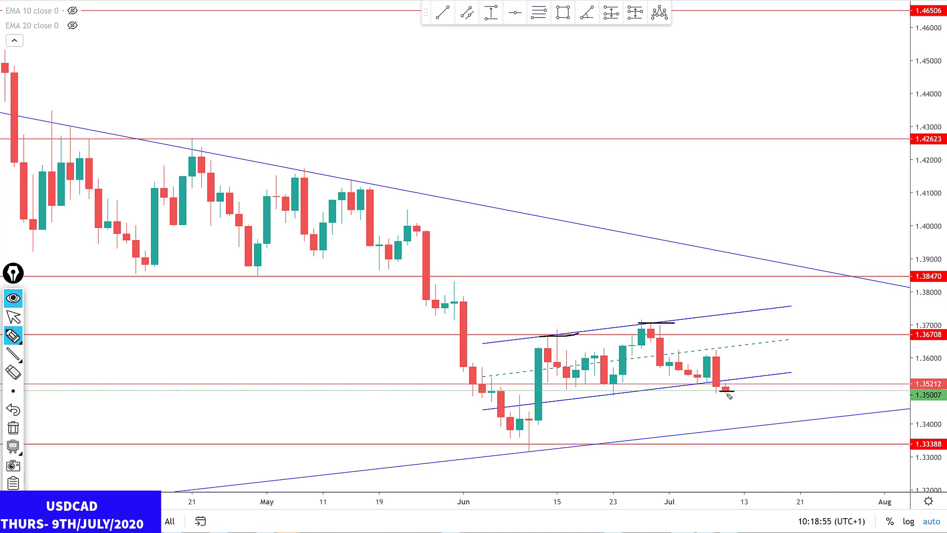
drag(706, 348, 727, 348)
drag(709, 394, 722, 393)
click(15, 429)
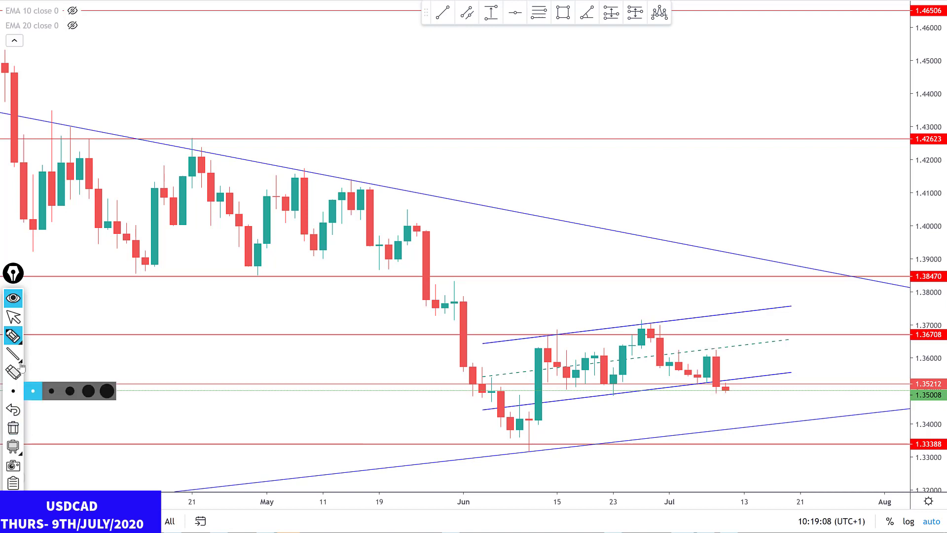
click(13, 316)
scroll(385, 314, down, 5)
Step: Pan to show dates through September and brush-mark the break of the channel's lower line
drag(365, 296, 276, 302)
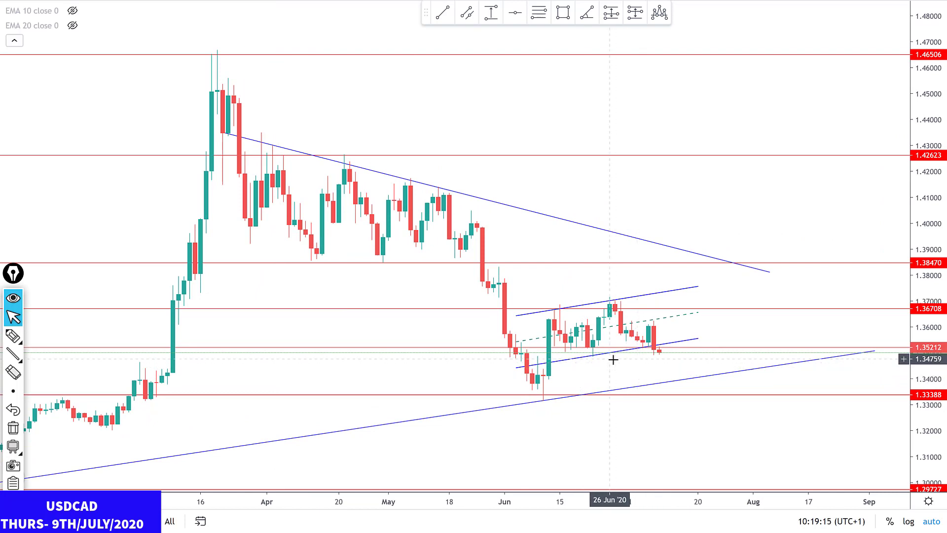
click(13, 336)
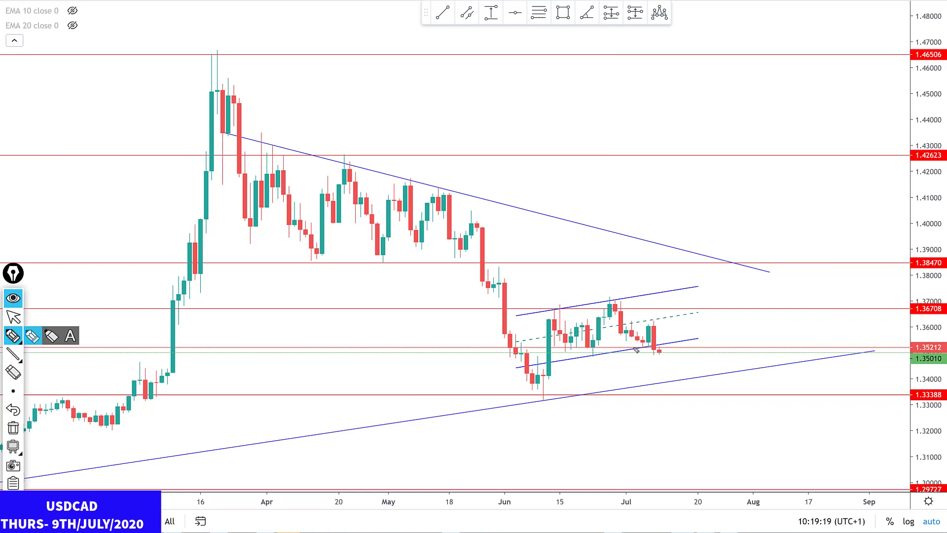
drag(650, 347, 633, 348)
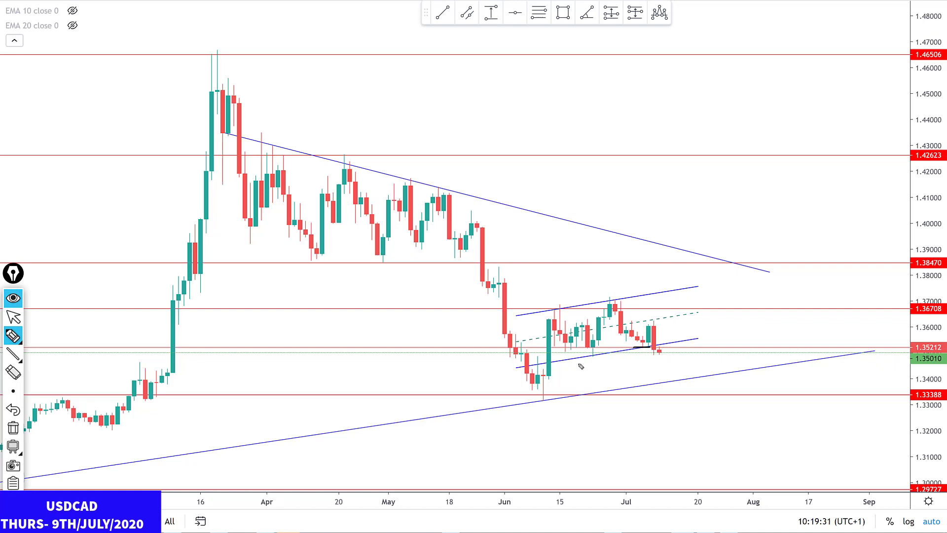
Step: Sketch a head-and-shoulders curve over June–July and mark the lower trendline and 1.33388 support
mouse_move(549, 366)
mouse_down()
mouse_move(621, 318)
mouse_move(647, 351)
mouse_up()
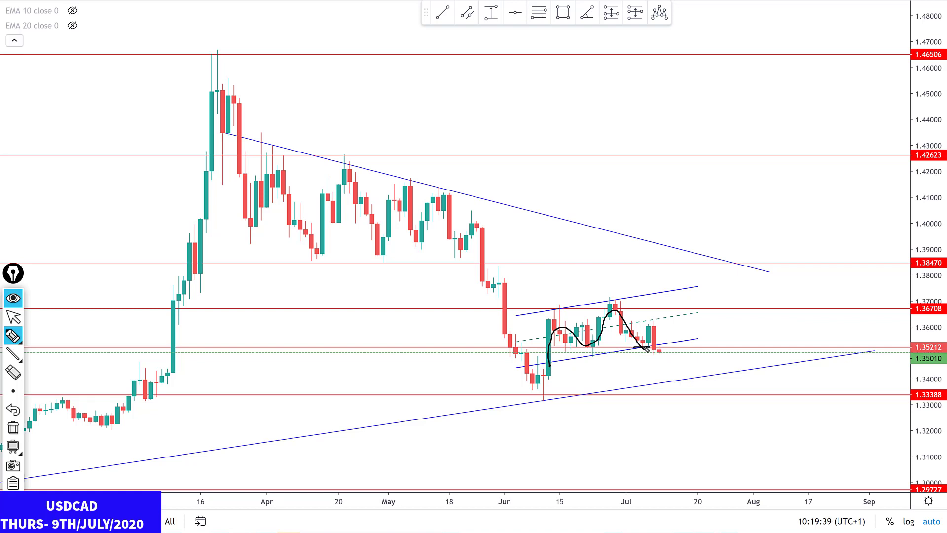
drag(656, 383, 686, 378)
drag(663, 394, 700, 394)
Step: Clear all freehand drawings and zoom in with the selection tool
click(12, 427)
click(14, 317)
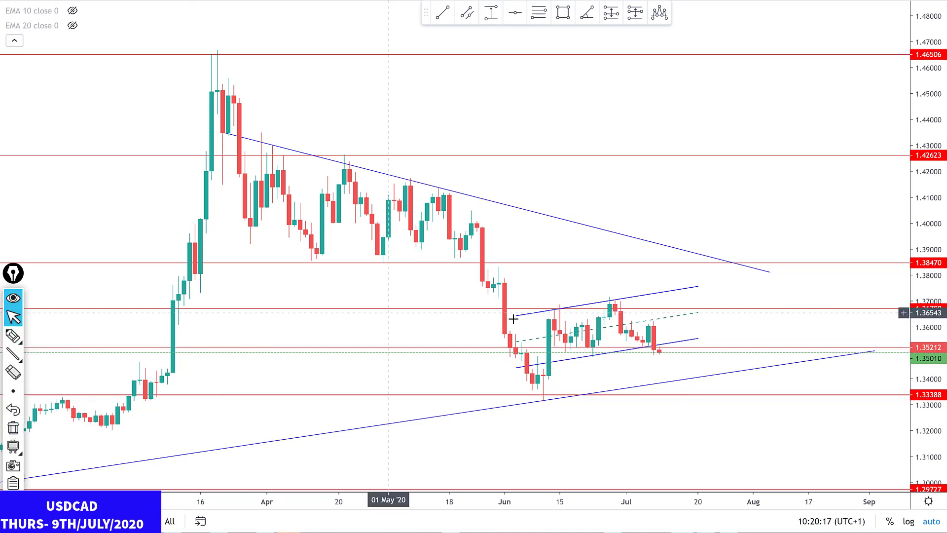
scroll(517, 318, up, 5)
Step: Pan to the recent candles and trace a brush stroke along the lower channel line
drag(515, 325, 665, 316)
click(11, 336)
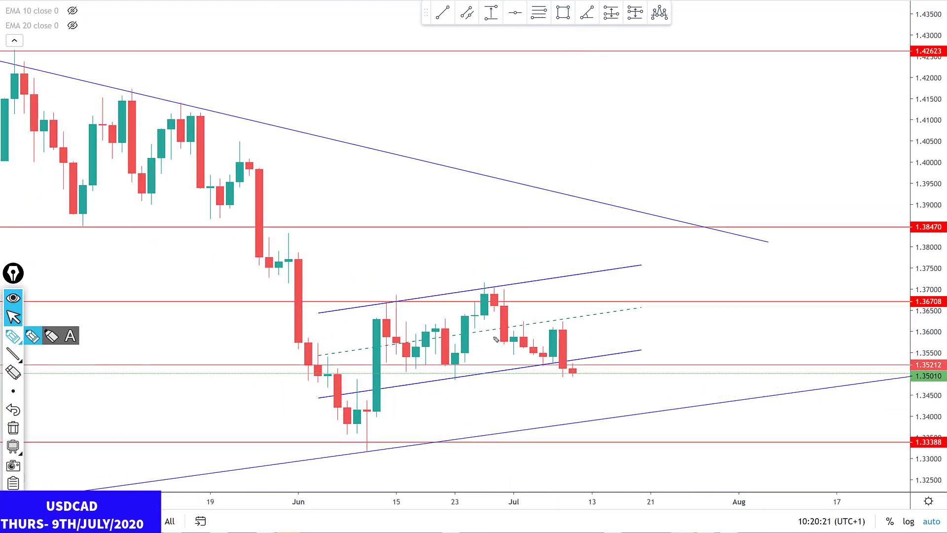
drag(517, 368, 557, 361)
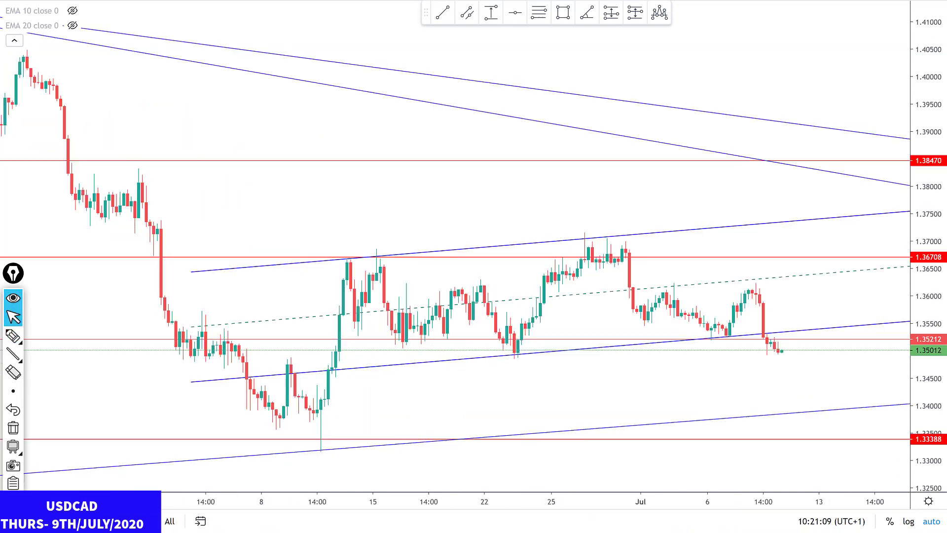
click(15, 318)
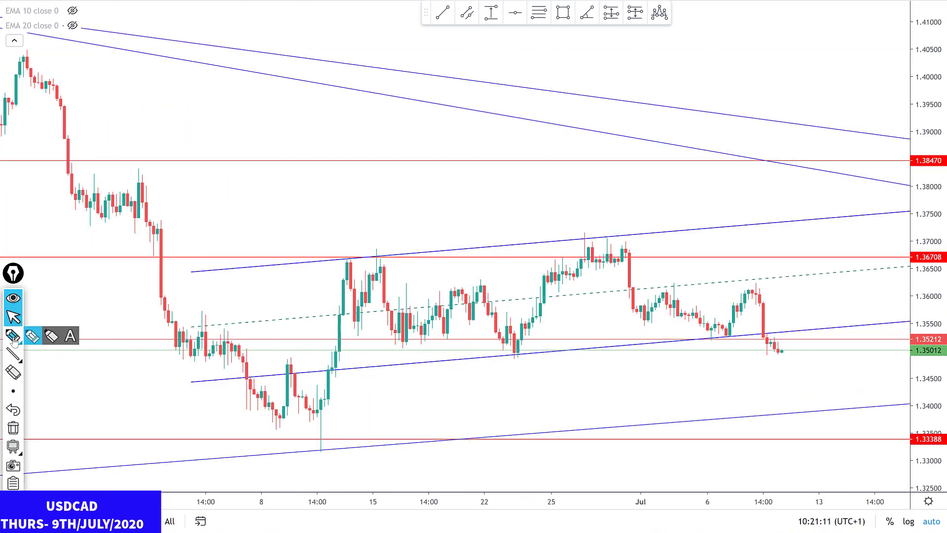
click(13, 336)
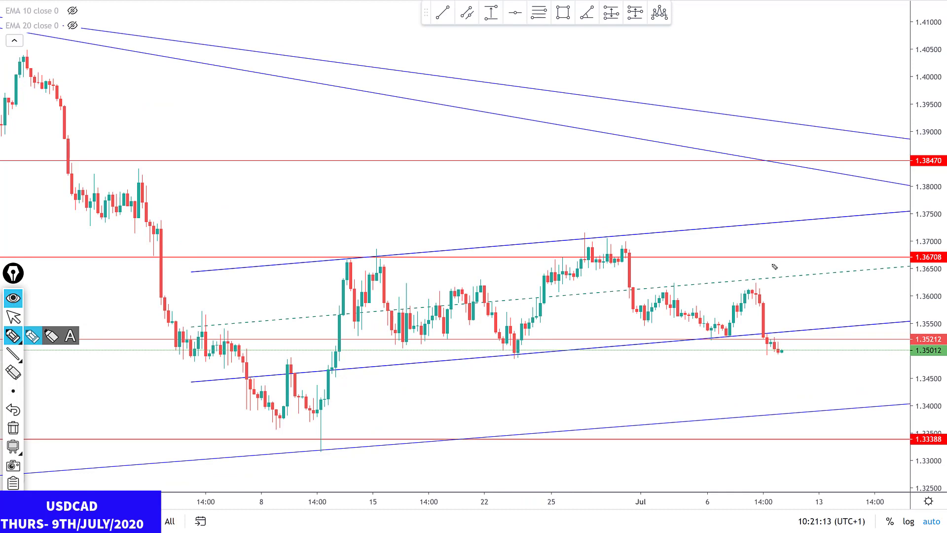
mouse_move(329, 372)
mouse_down()
mouse_move(370, 269)
mouse_move(495, 349)
mouse_move(578, 279)
mouse_move(637, 255)
mouse_move(703, 321)
mouse_move(758, 293)
mouse_move(763, 344)
mouse_up()
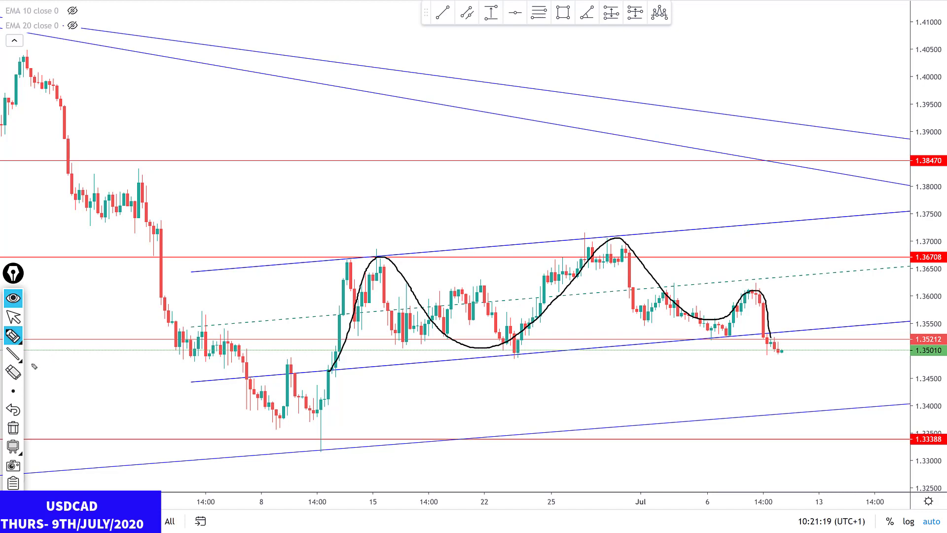
drag(734, 287, 777, 290)
drag(754, 247, 797, 260)
mouse_move(609, 241)
mouse_down()
mouse_move(596, 227)
mouse_move(638, 230)
mouse_up()
drag(629, 176, 648, 198)
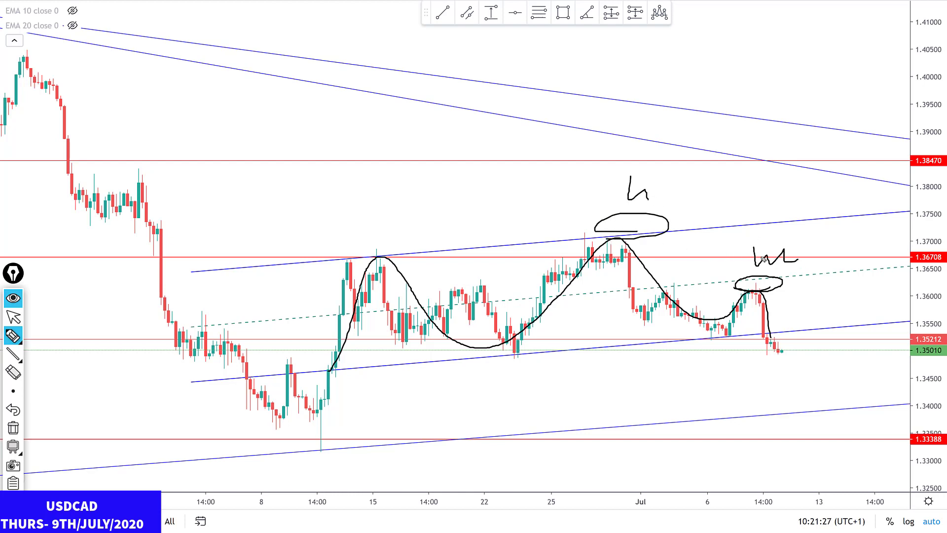
drag(342, 243, 371, 243)
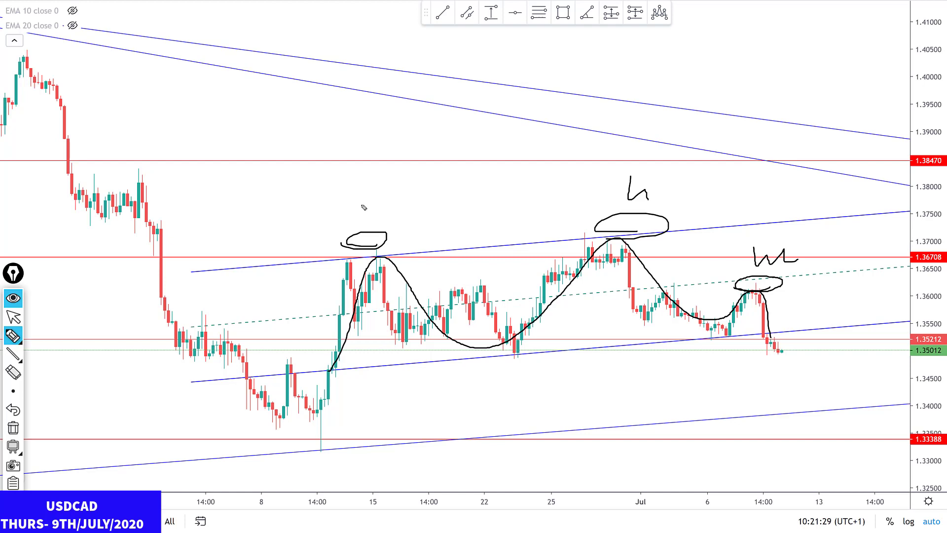
drag(93, 171, 139, 182)
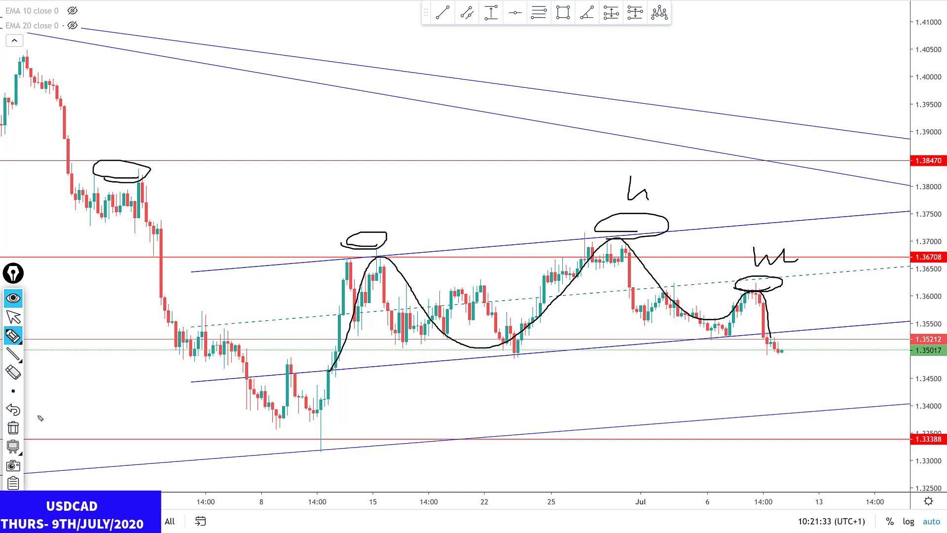
mouse_move(757, 154)
mouse_down()
mouse_move(757, 211)
mouse_move(780, 216)
mouse_up()
click(9, 427)
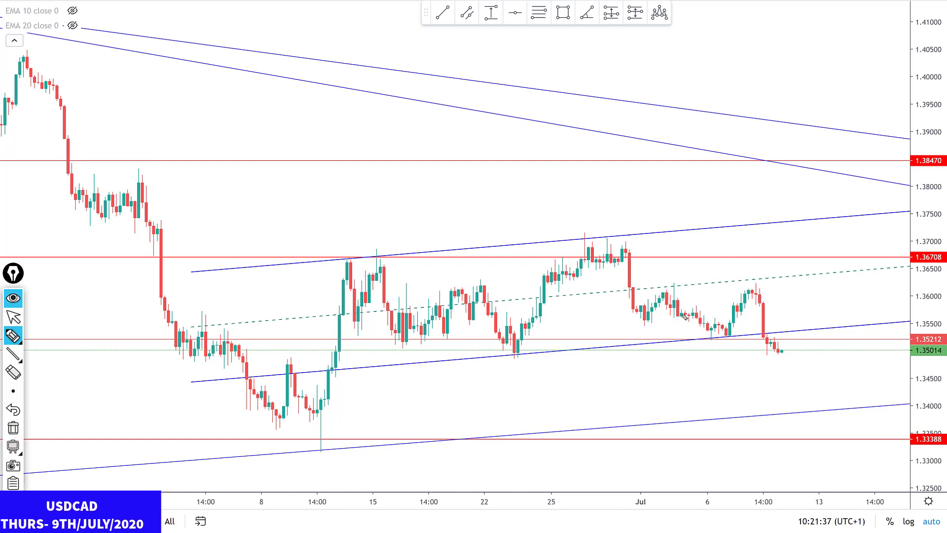
Step: Zoom in on the latest candles with the selection cursor
click(13, 316)
scroll(521, 262, up, 5)
scroll(520, 262, up, 1)
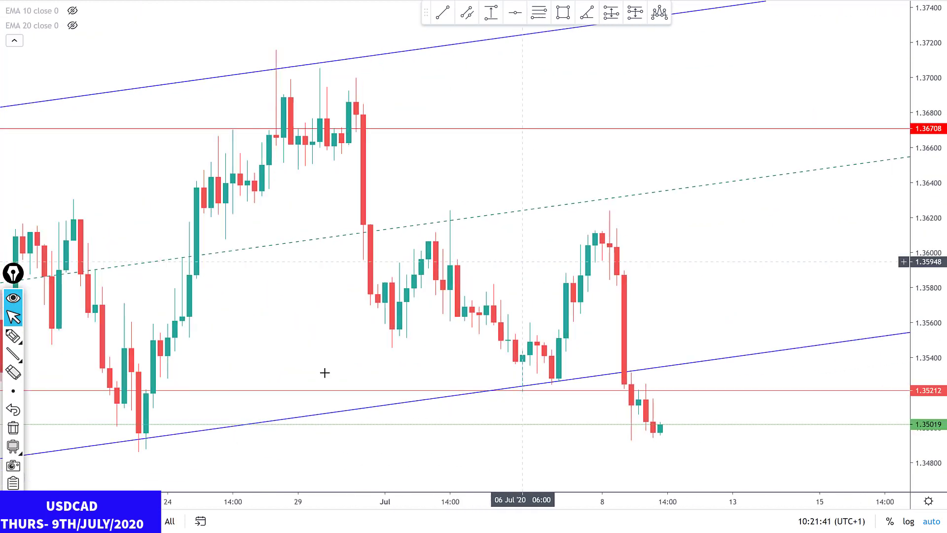
Step: Draw brush lines at the lower channel-line break near 1.3530 and beneath the latest low
mouse_move(13, 335)
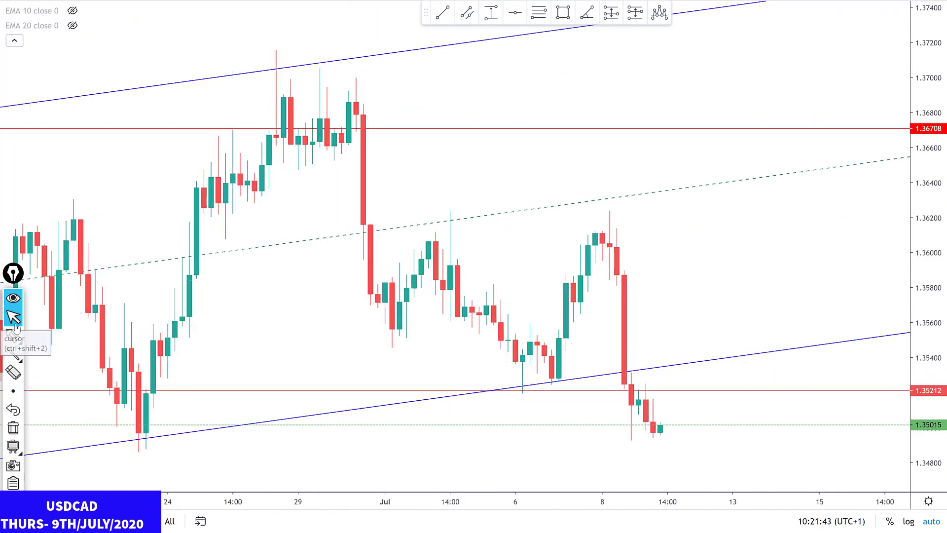
click(13, 340)
drag(613, 371, 667, 371)
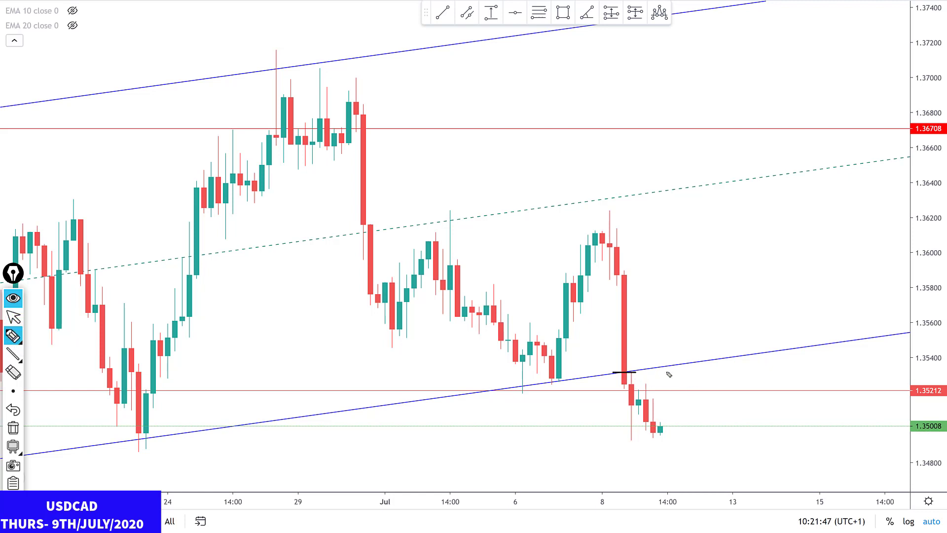
drag(614, 446, 690, 445)
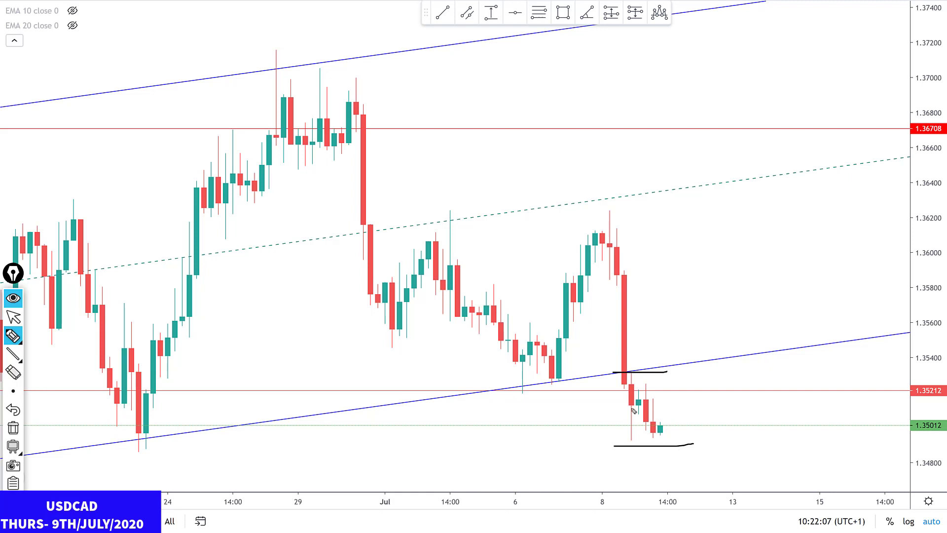
Step: Clear the breakout marks, zoom in, and center the 9th July candles
click(13, 427)
click(13, 318)
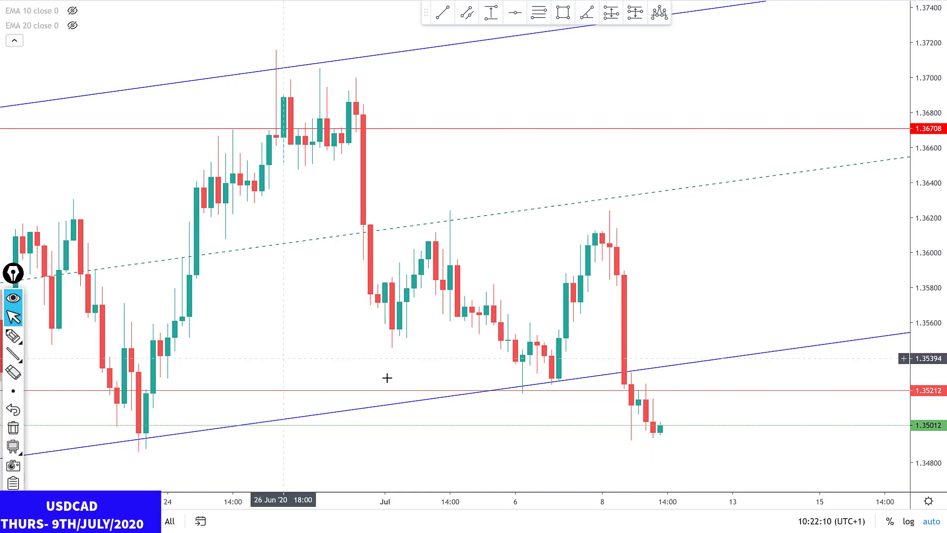
scroll(387, 377, up, 5)
drag(511, 419, 569, 409)
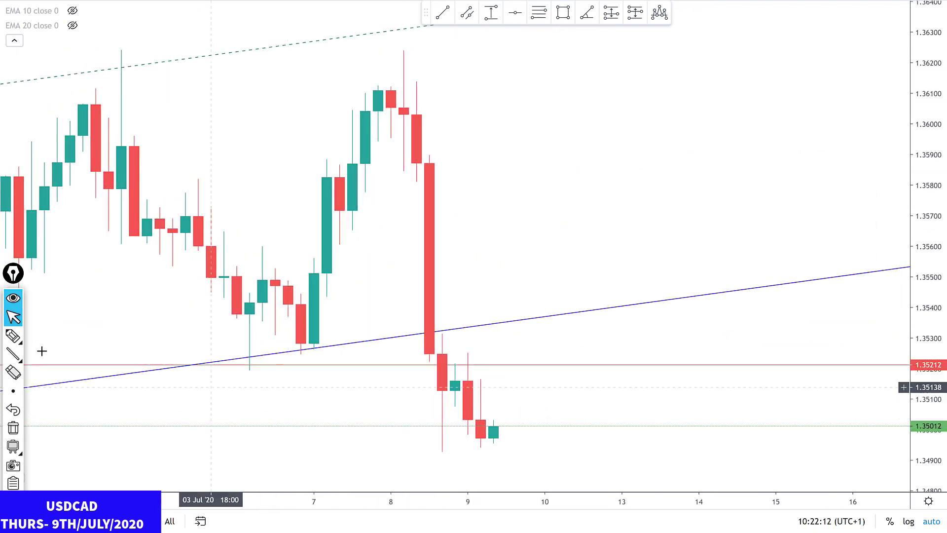
Step: Brush-mark levels above the 9th July candles and near recent lows, and sketch the expected path
click(13, 336)
drag(454, 354, 492, 351)
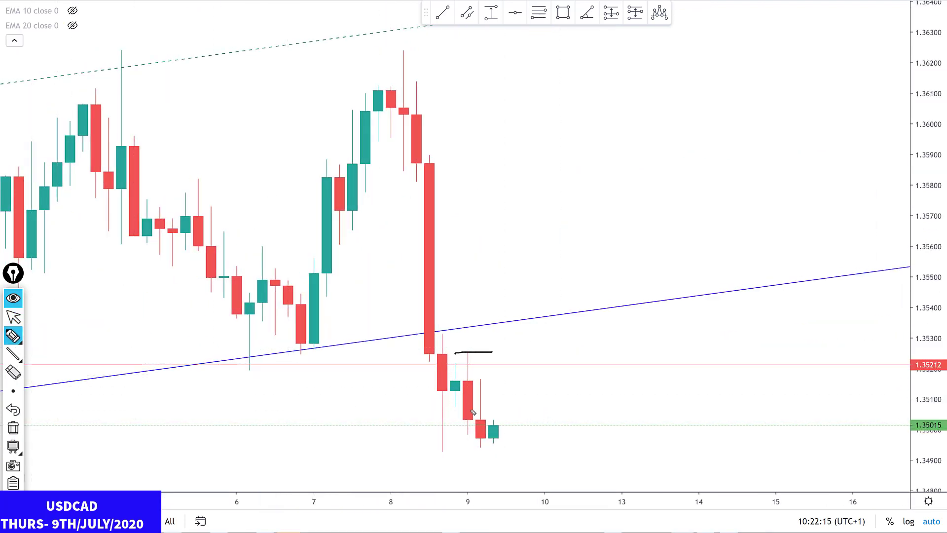
drag(457, 429, 469, 429)
mouse_move(486, 423)
mouse_down()
mouse_move(525, 347)
mouse_move(517, 404)
mouse_up()
drag(508, 366, 541, 366)
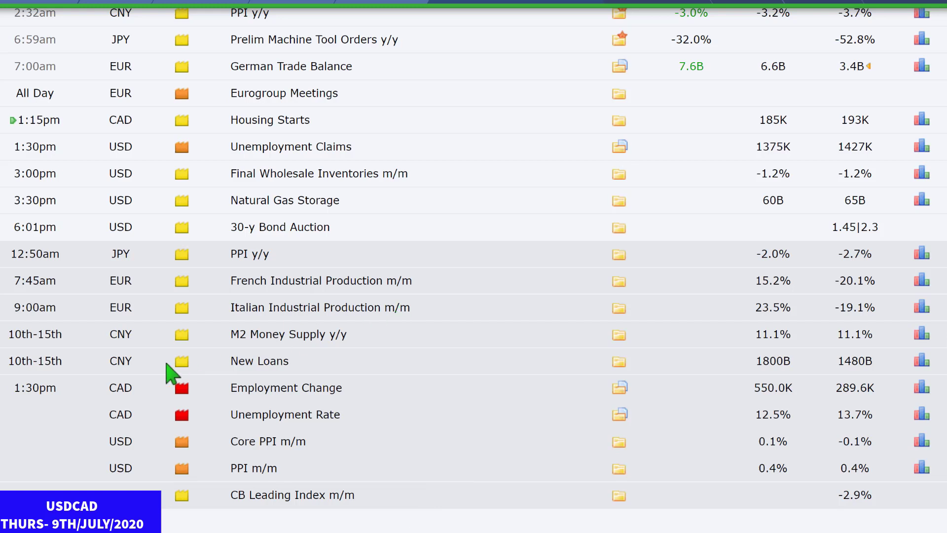
Step: Draw a rectangle around the CAD Employment Change and Unemployment Rate calendar rows
mouse_move(95, 379)
mouse_down()
mouse_move(354, 417)
mouse_move(946, 427)
mouse_up()
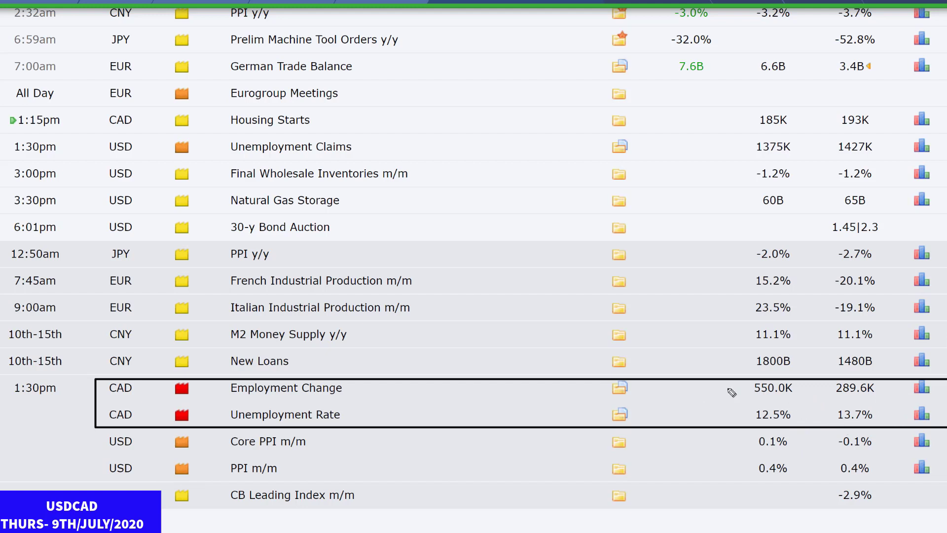
Step: Clear the black marks, then loop the 550.0K/289.6K and 12.5%/13.7% figures in magenta
drag(712, 383, 761, 383)
drag(706, 412, 735, 412)
key(Escape)
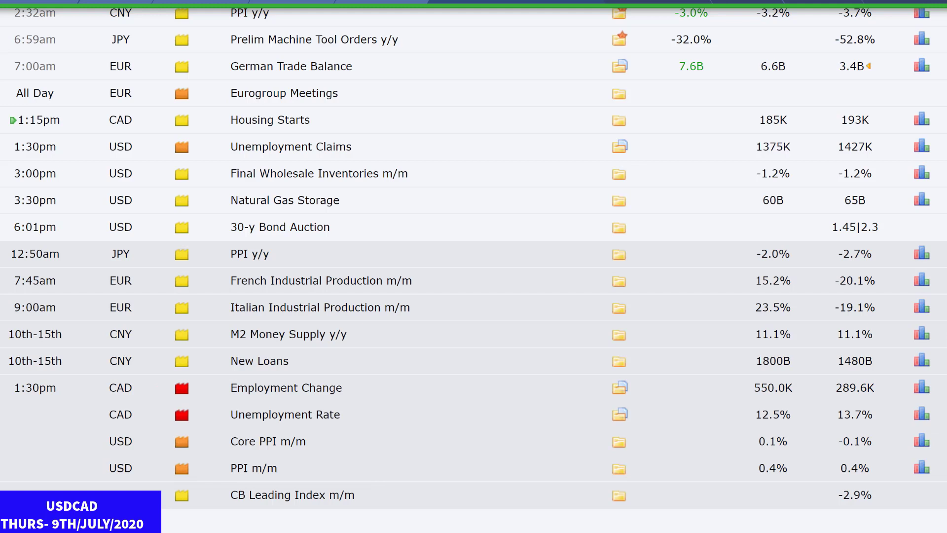
mouse_move(739, 377)
mouse_down()
mouse_move(905, 387)
mouse_move(896, 424)
mouse_move(762, 425)
mouse_move(729, 365)
mouse_up()
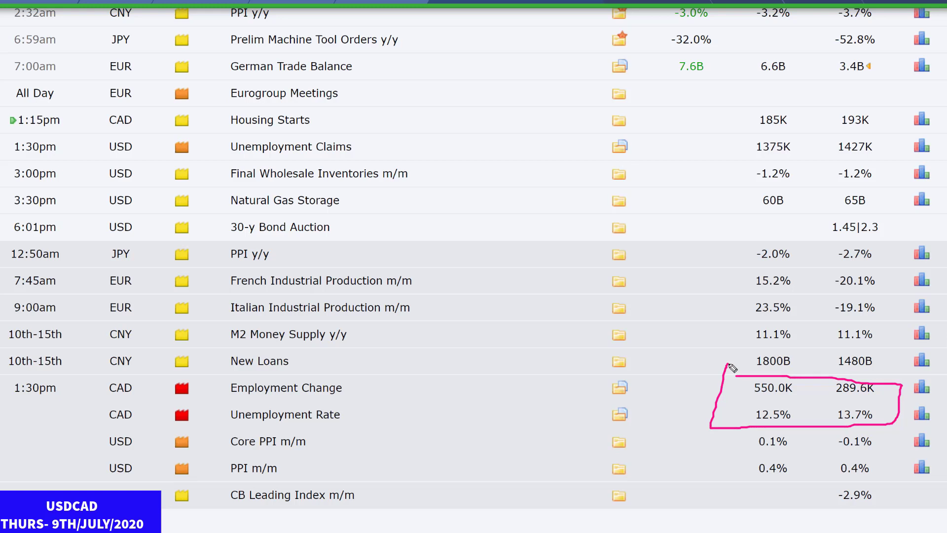